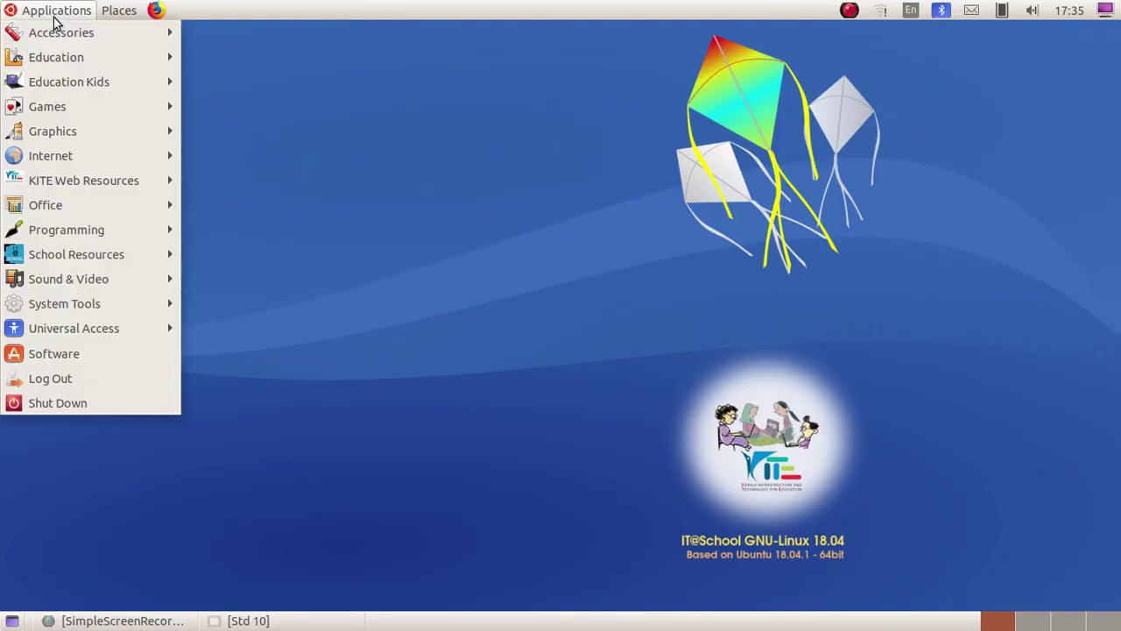
Launch Inkscape Vector Graphics Editor from the MATE Graphics menu to get New document 1
mouse_move(82, 141)
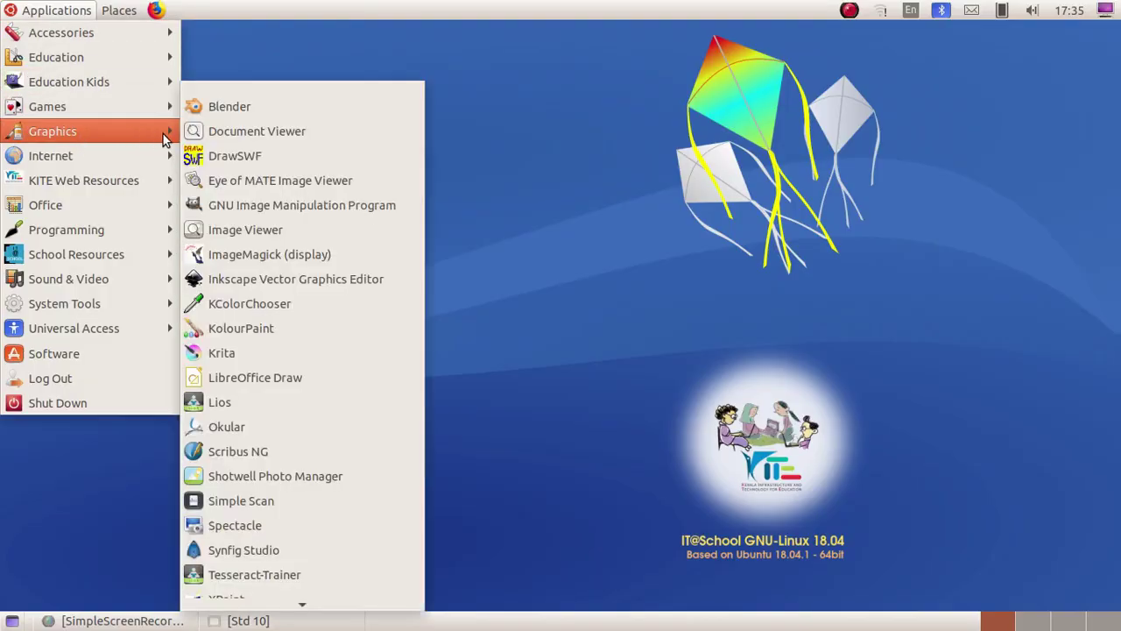
click(397, 281)
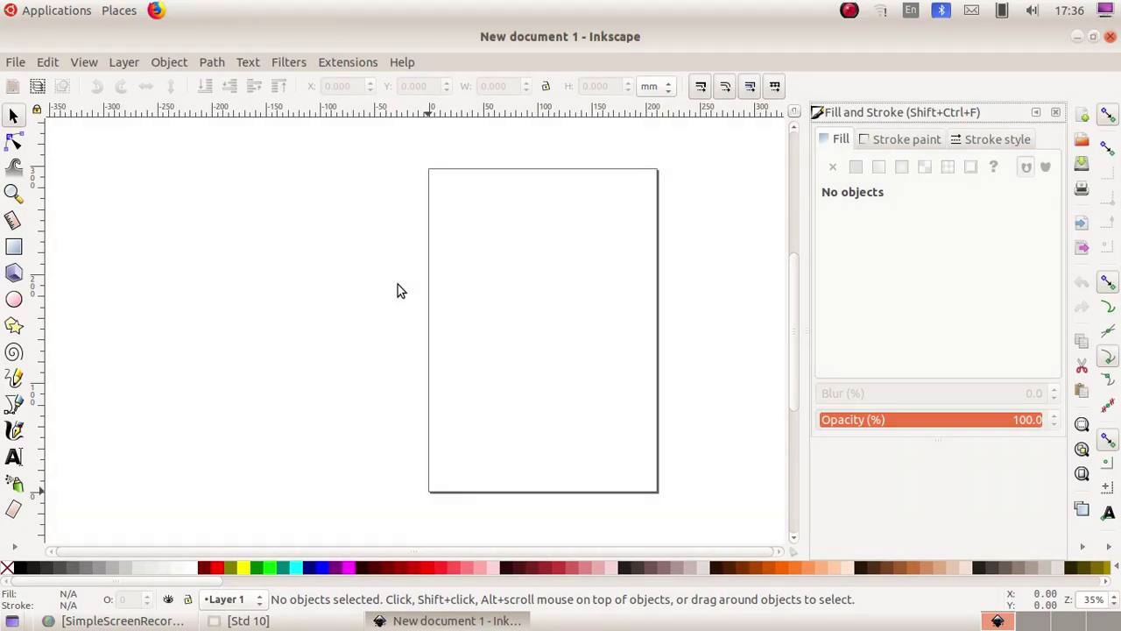
Draw a tall 44.601 × 126.244 mm dark gray rectangle in the upper middle of the page
click(14, 249)
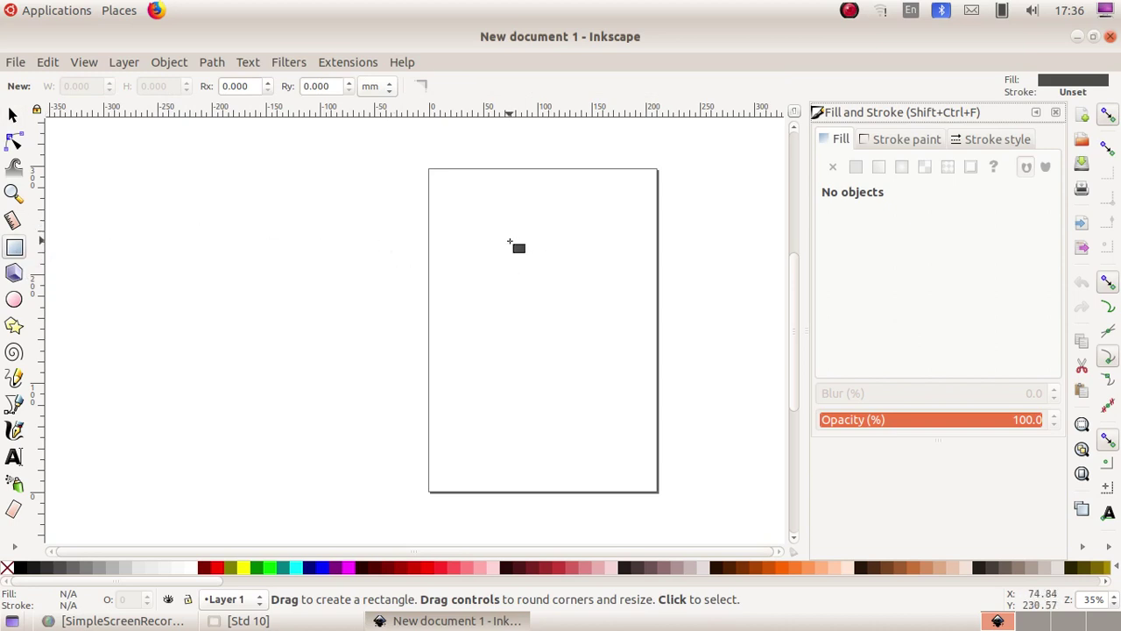
mouse_move(510, 240)
mouse_down()
mouse_move(553, 285)
mouse_move(542, 362)
mouse_move(558, 378)
mouse_up()
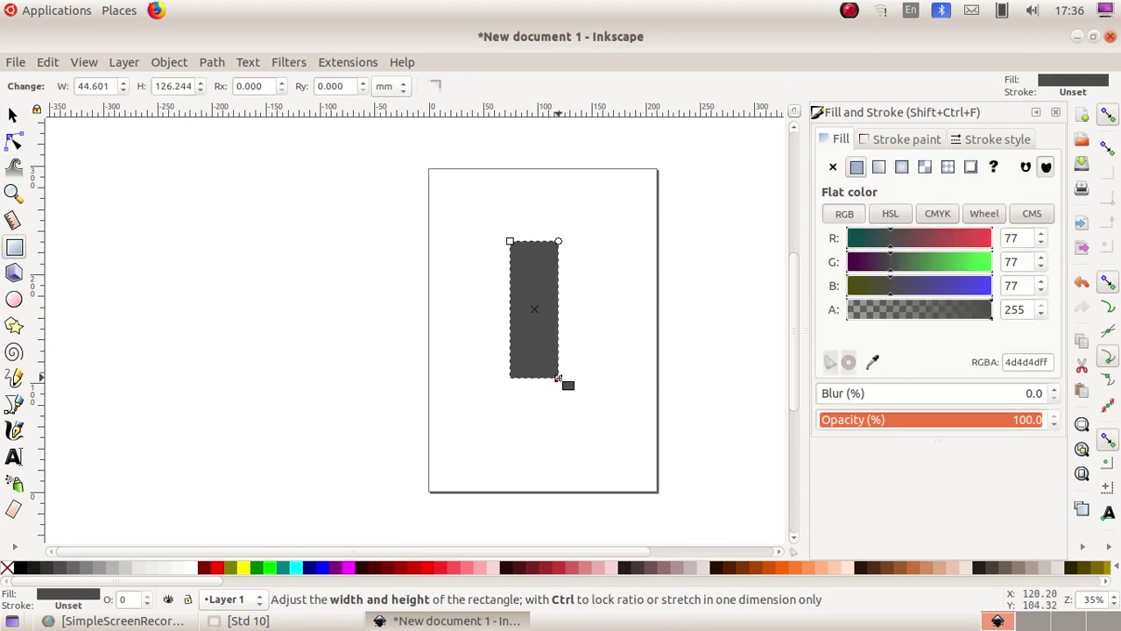
click(15, 302)
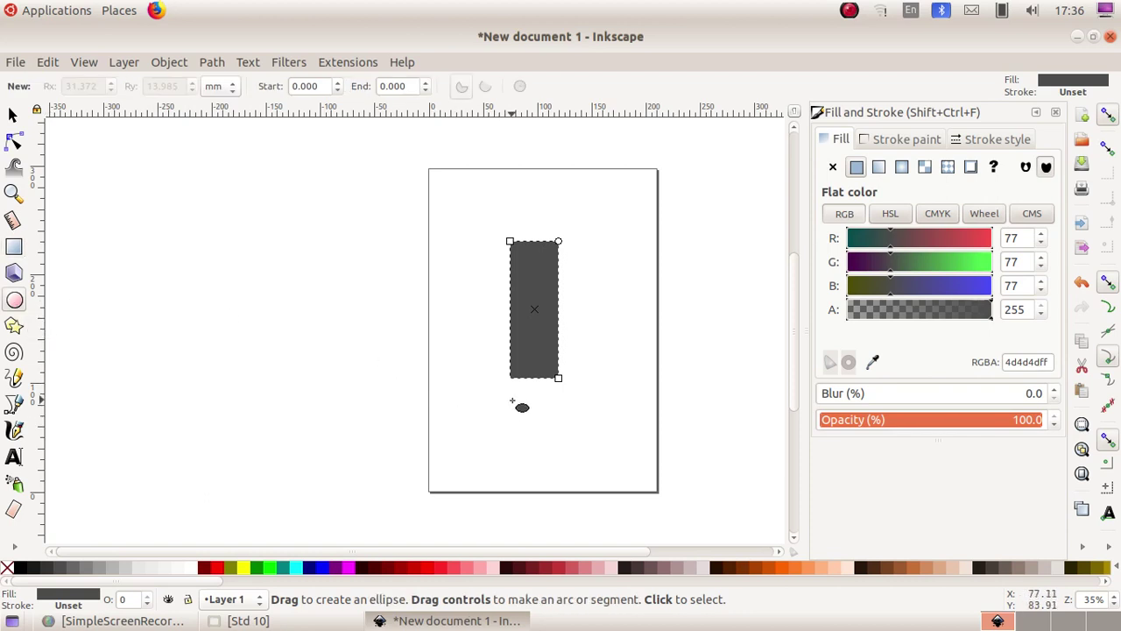
Draw a flat ellipse below the rectangle and a 27.214 × 8.693 mm ellipse above it
drag(513, 401, 561, 420)
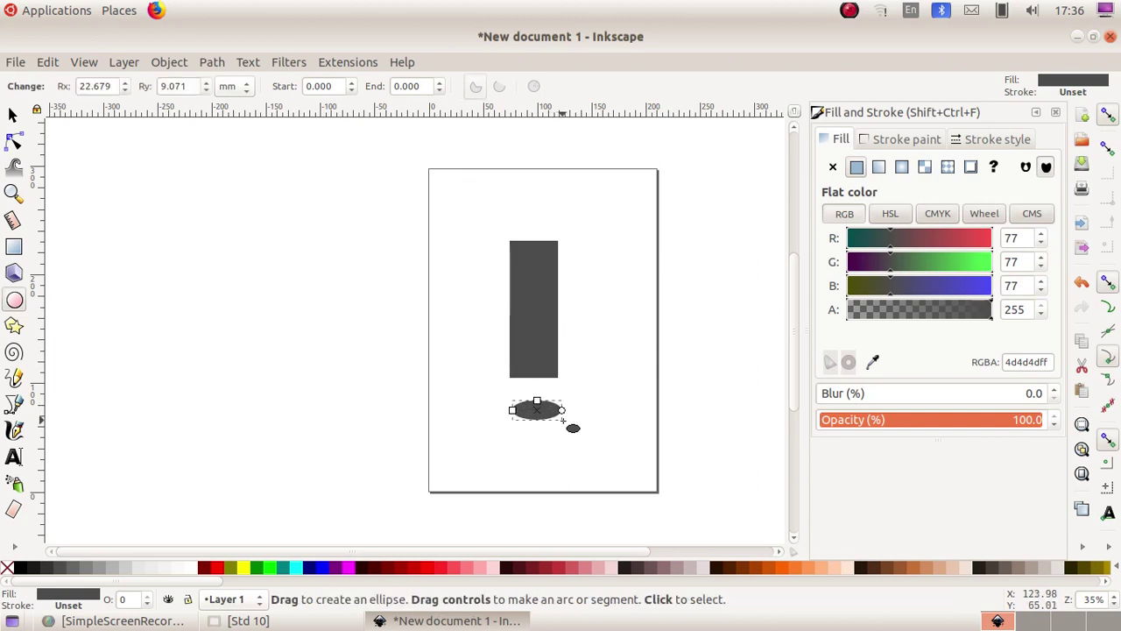
key(Escape)
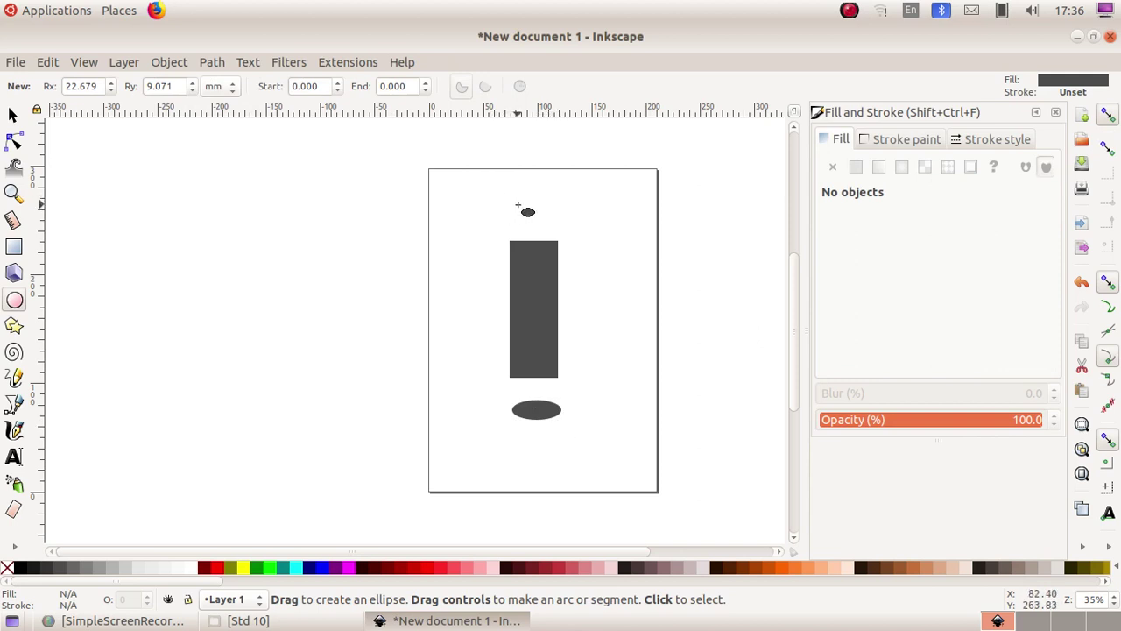
drag(518, 206, 579, 228)
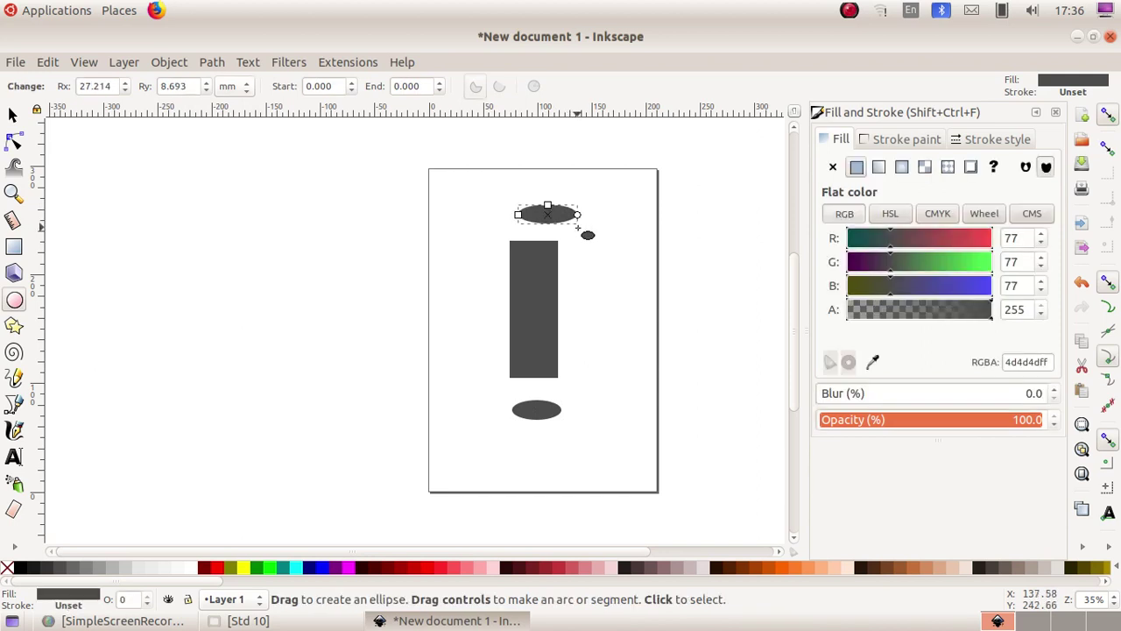
Fill the top ellipse with 40% Gray (999999ff)
click(13, 115)
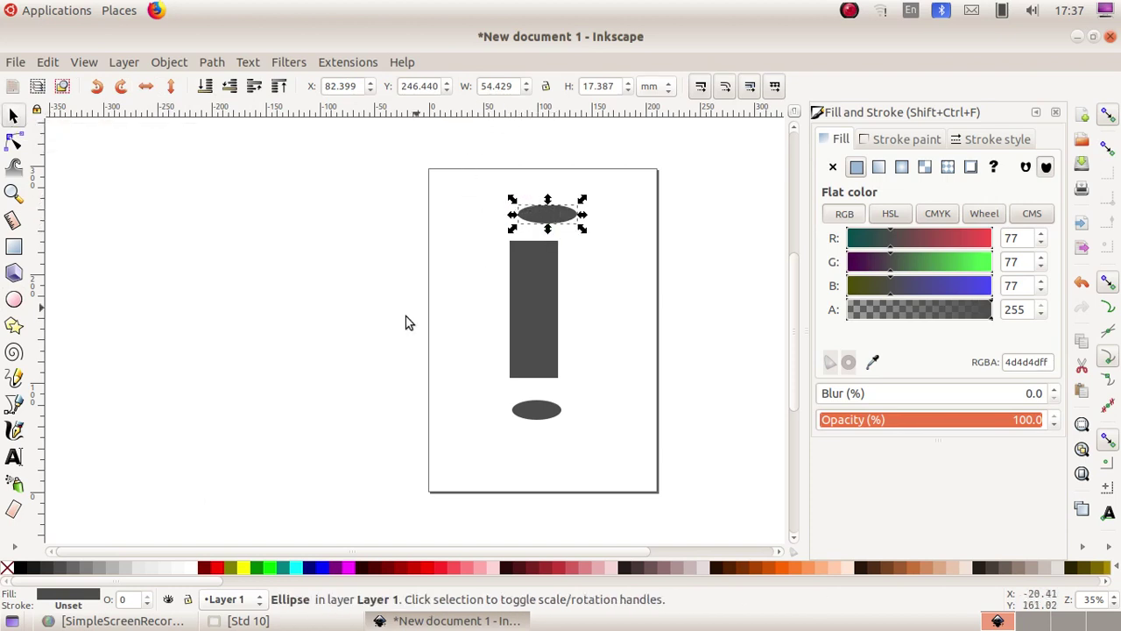
click(73, 570)
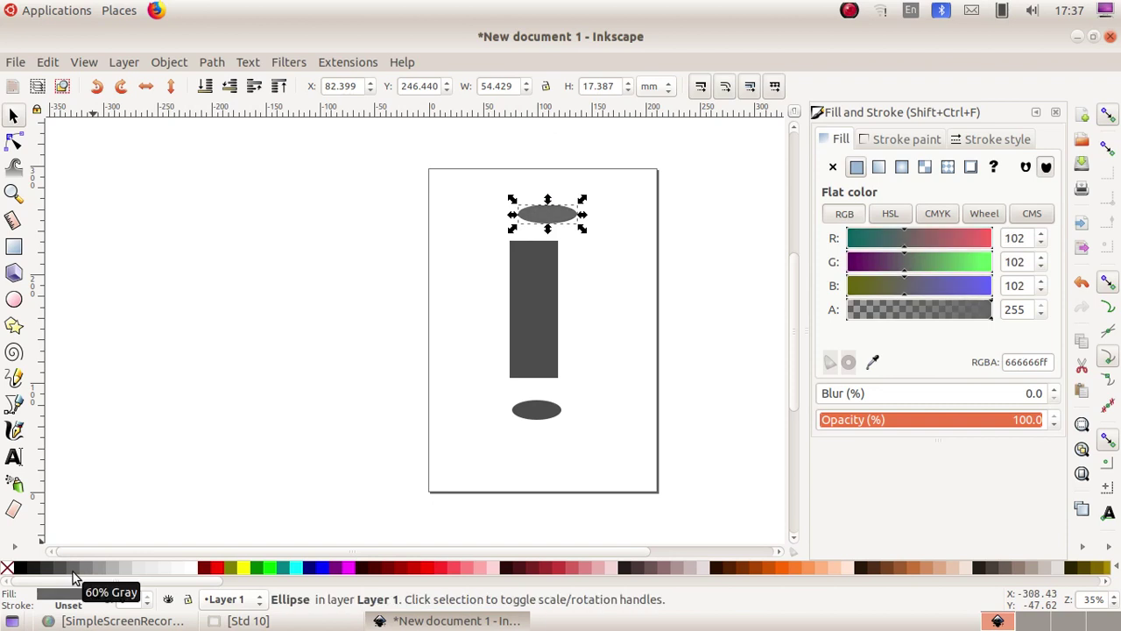
click(95, 568)
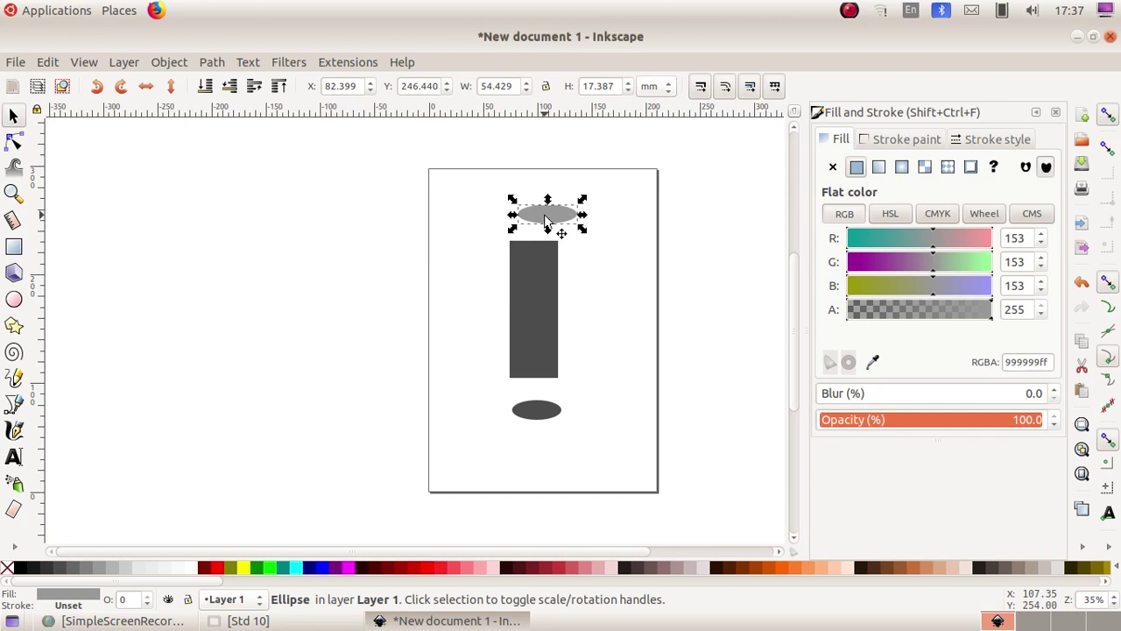
Move the top ellipse onto the rectangle's top and narrow it to 45.357 mm wide
drag(544, 216, 529, 249)
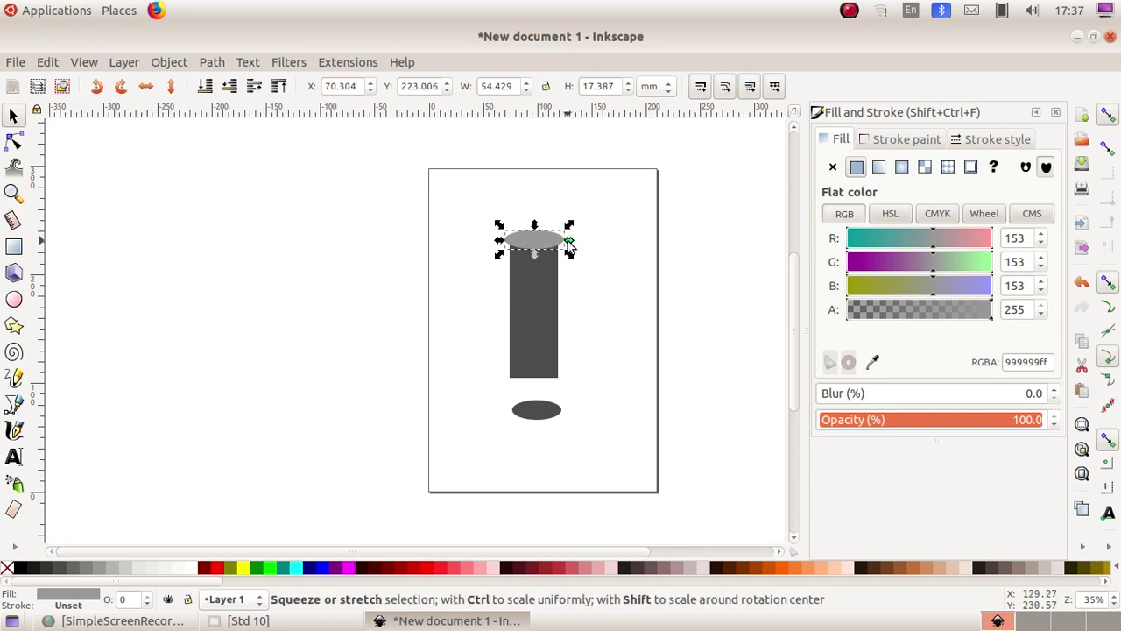
drag(570, 242, 563, 242)
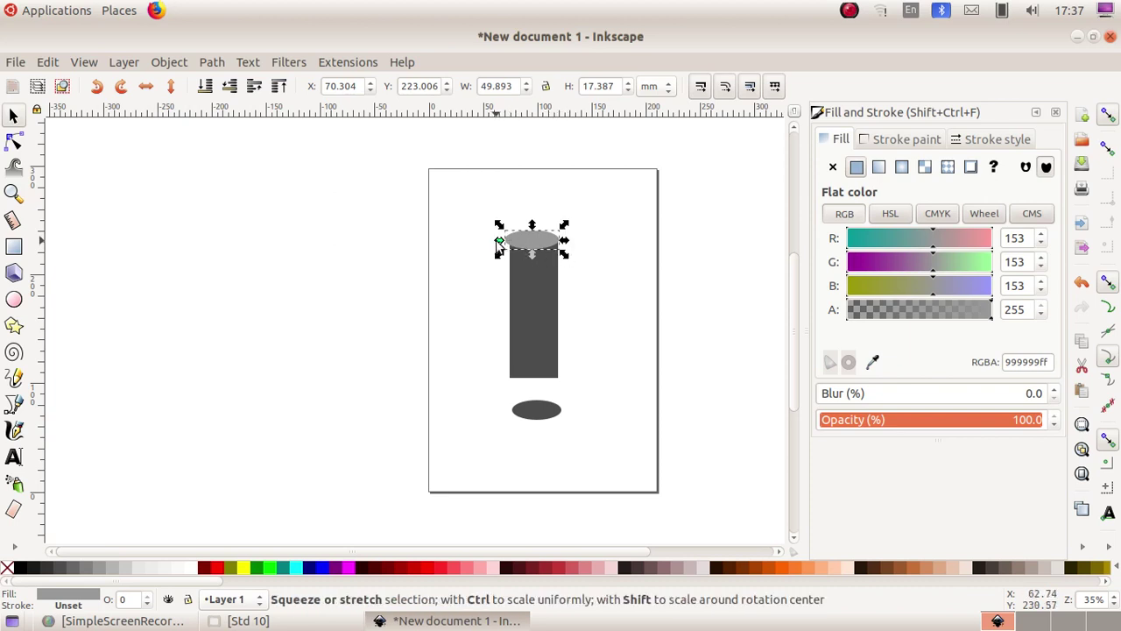
drag(498, 247, 538, 248)
click(599, 272)
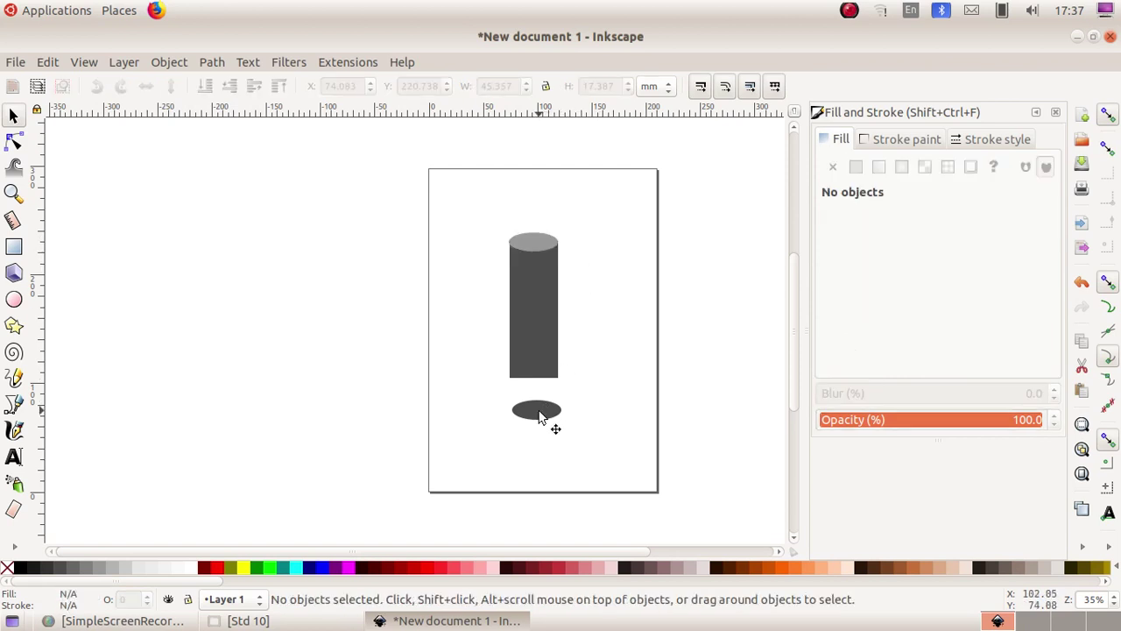
Fill the bottom ellipse with 50% Gray (808080ff) and set it on the rectangle's base
click(540, 416)
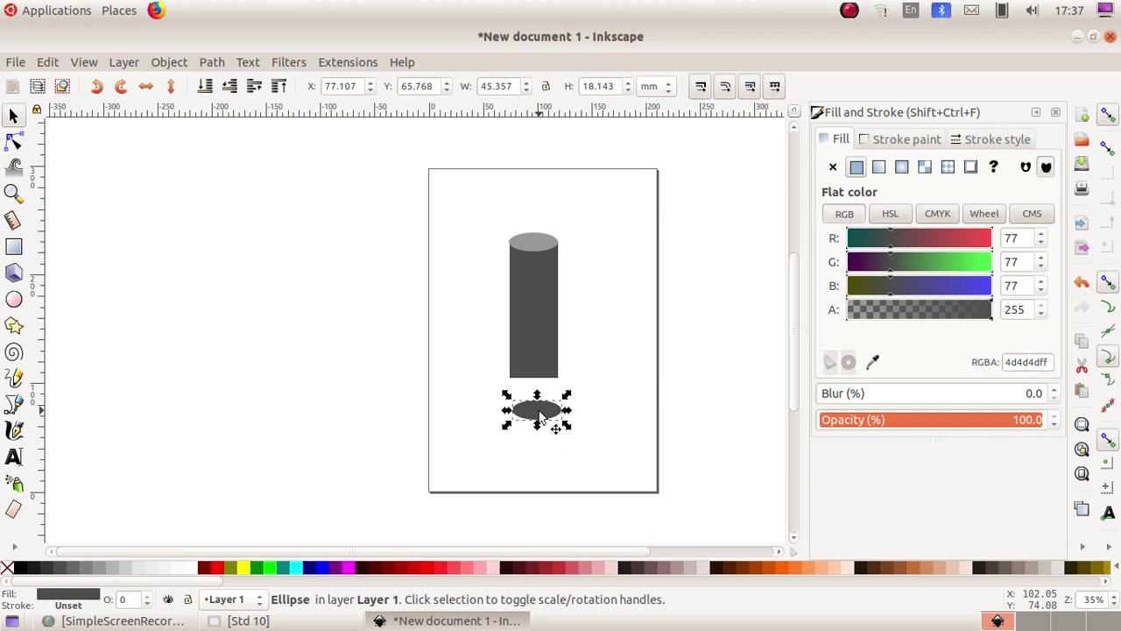
click(83, 568)
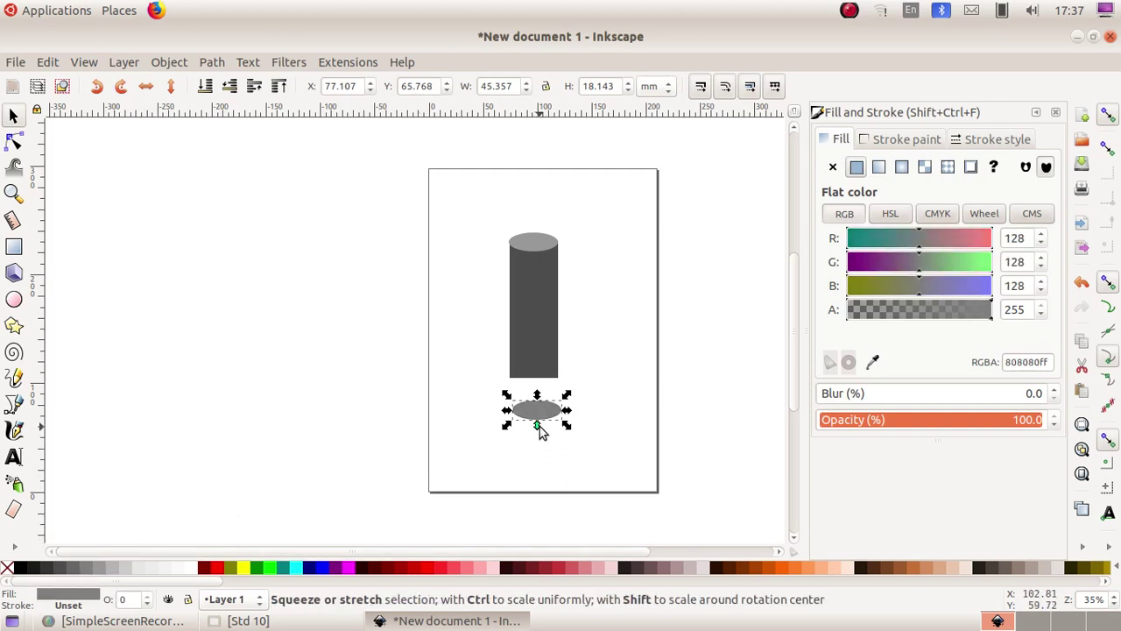
drag(543, 412, 538, 377)
click(613, 369)
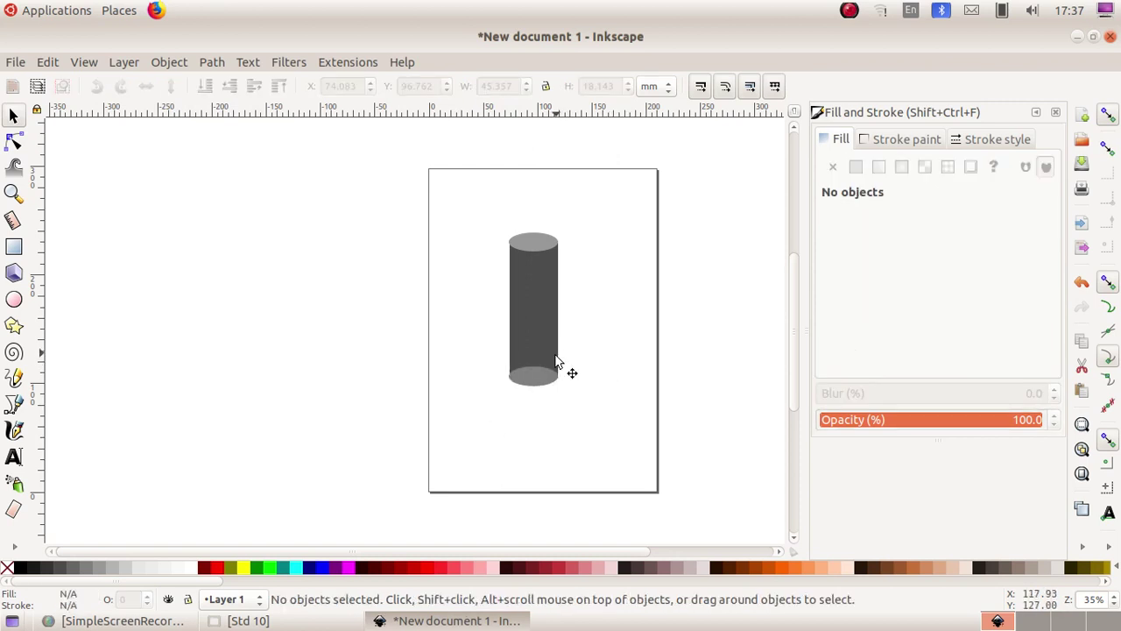
click(541, 380)
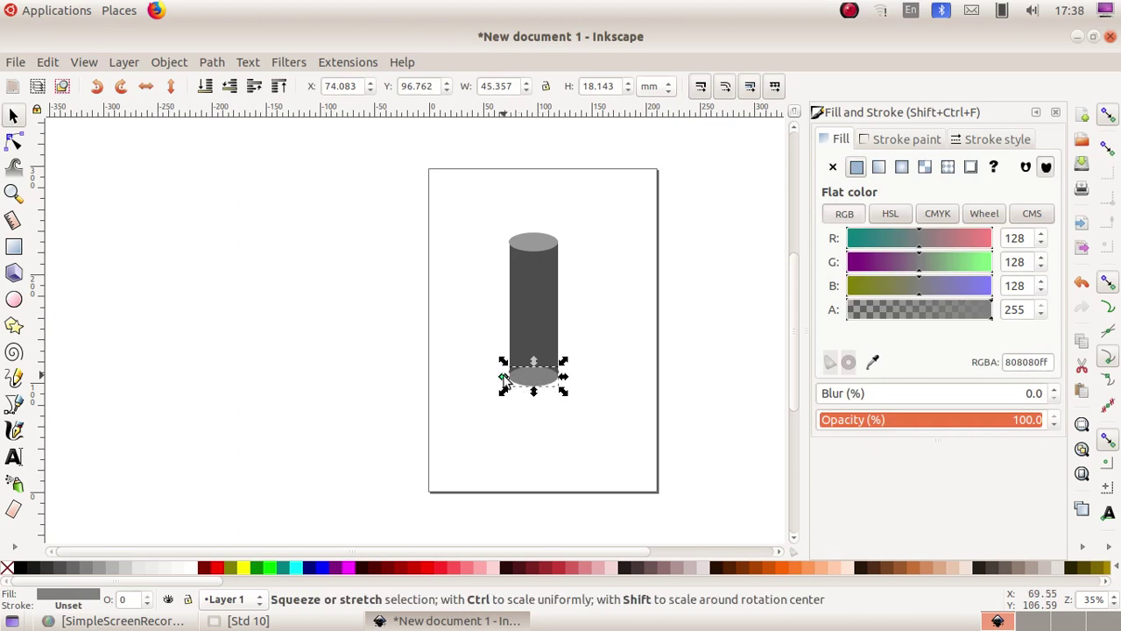
drag(502, 376, 504, 382)
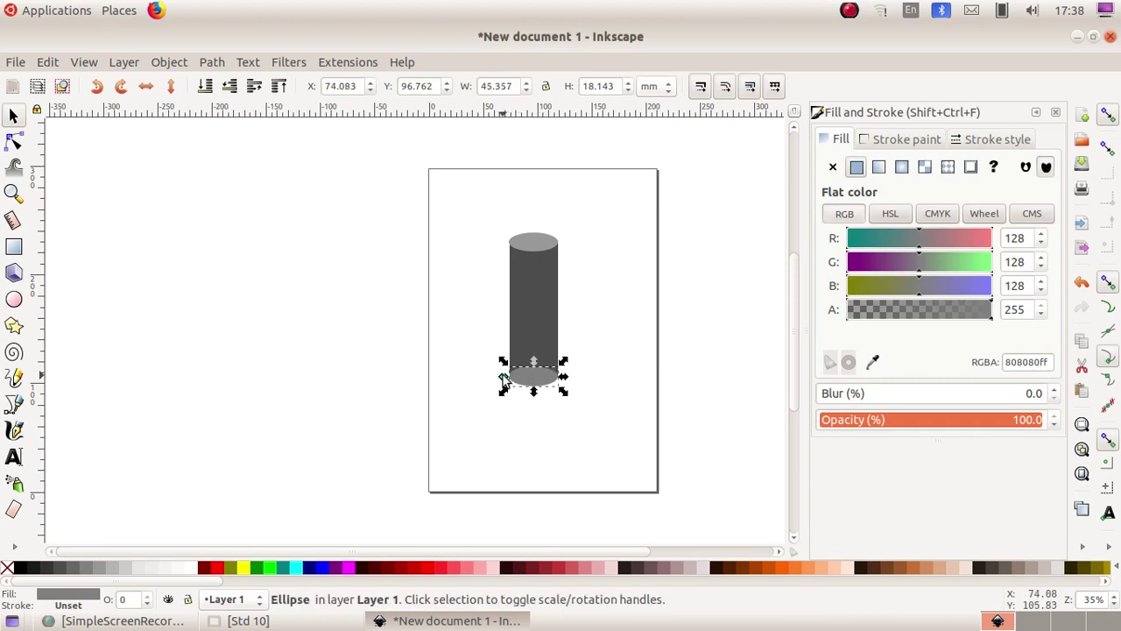
click(593, 358)
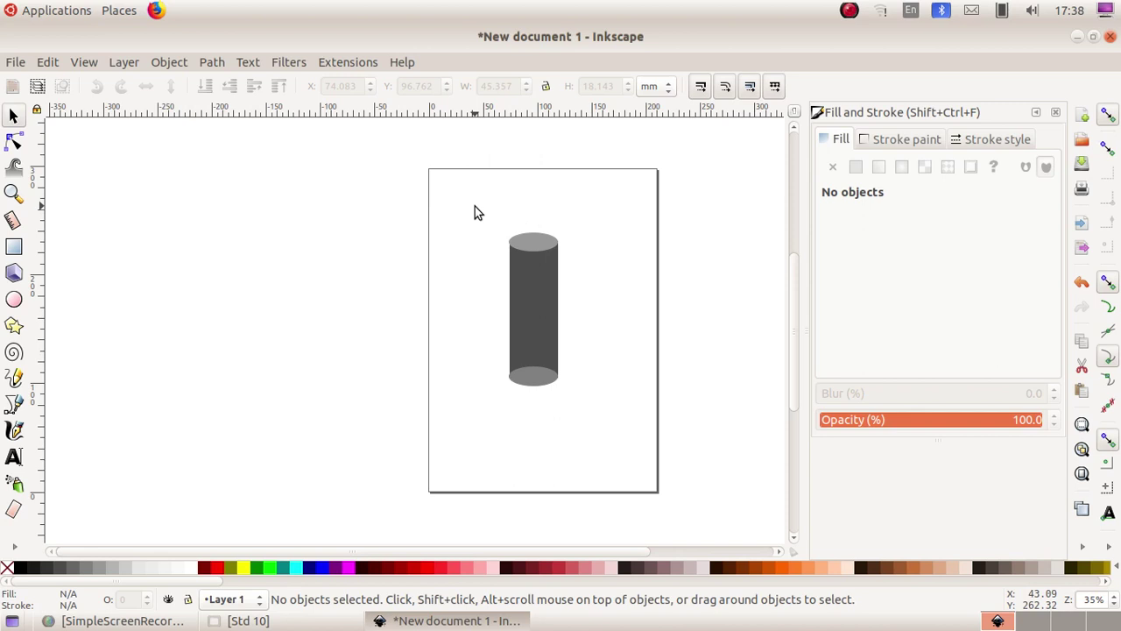
Select the rectangle and both ellipses and group them via Object > Group
drag(485, 211, 606, 421)
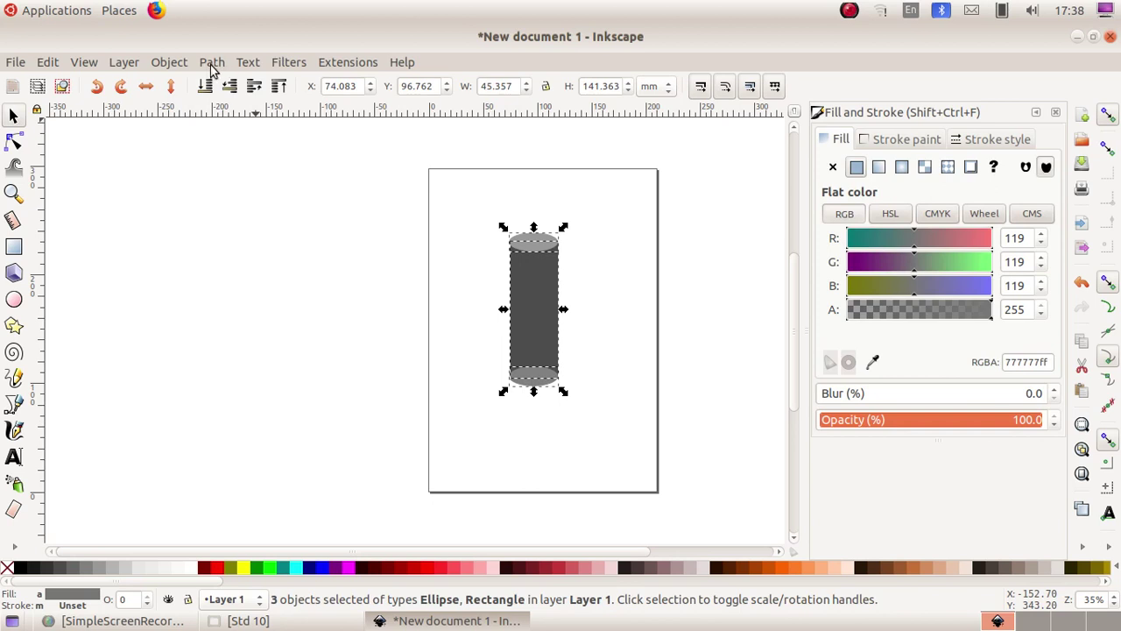
click(175, 71)
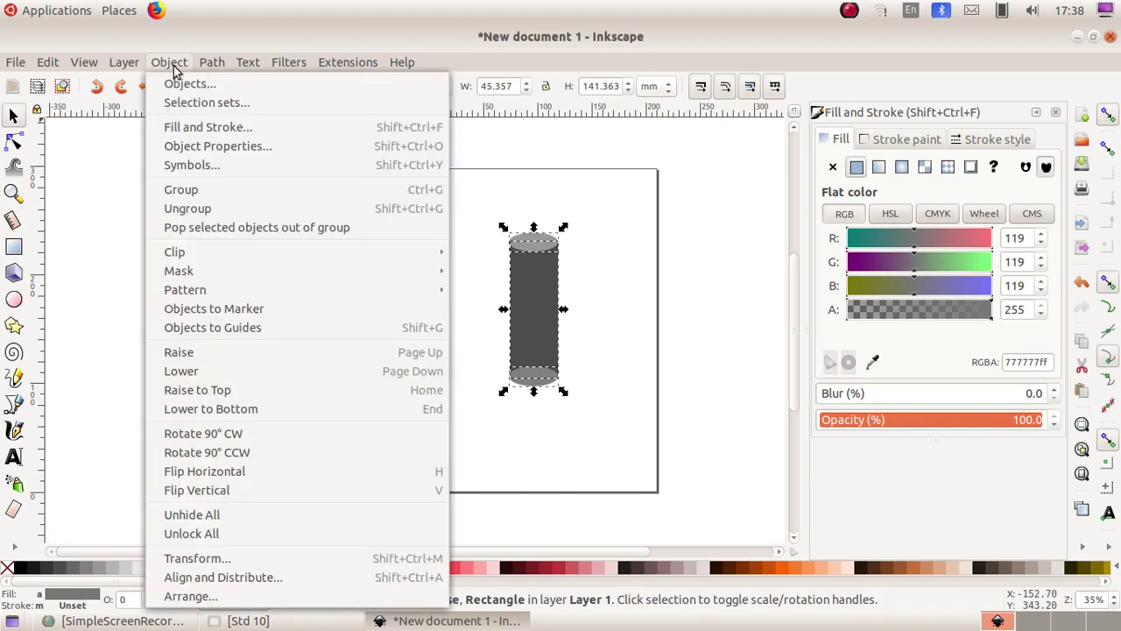
click(216, 193)
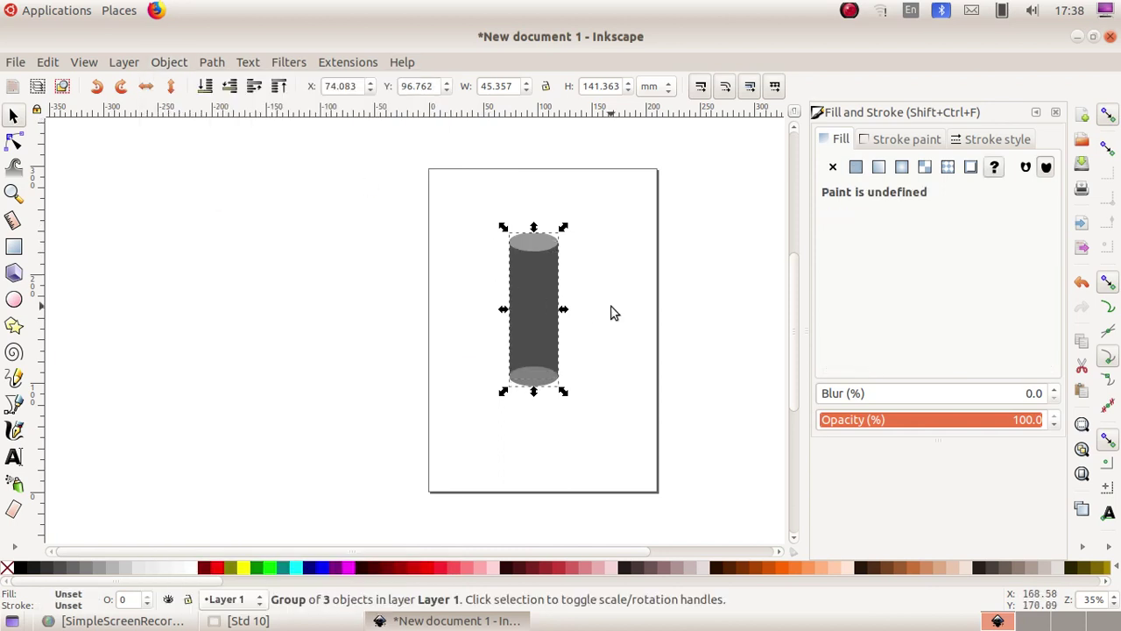
key(Escape)
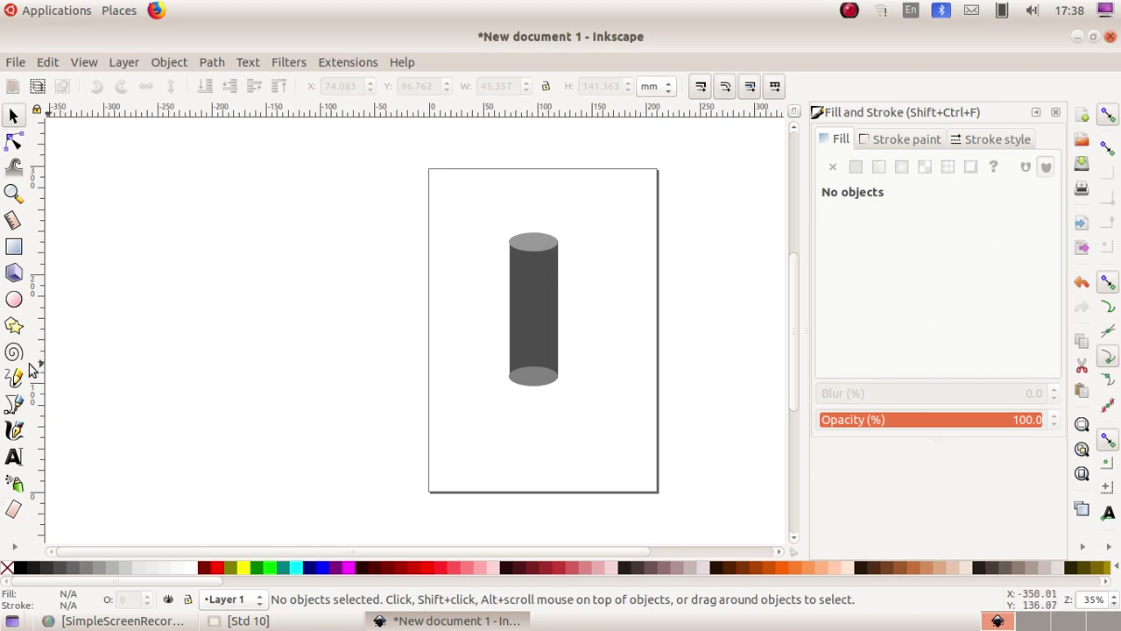
Apply a radial gradient across the top ellipse with the Gradient tool
click(13, 552)
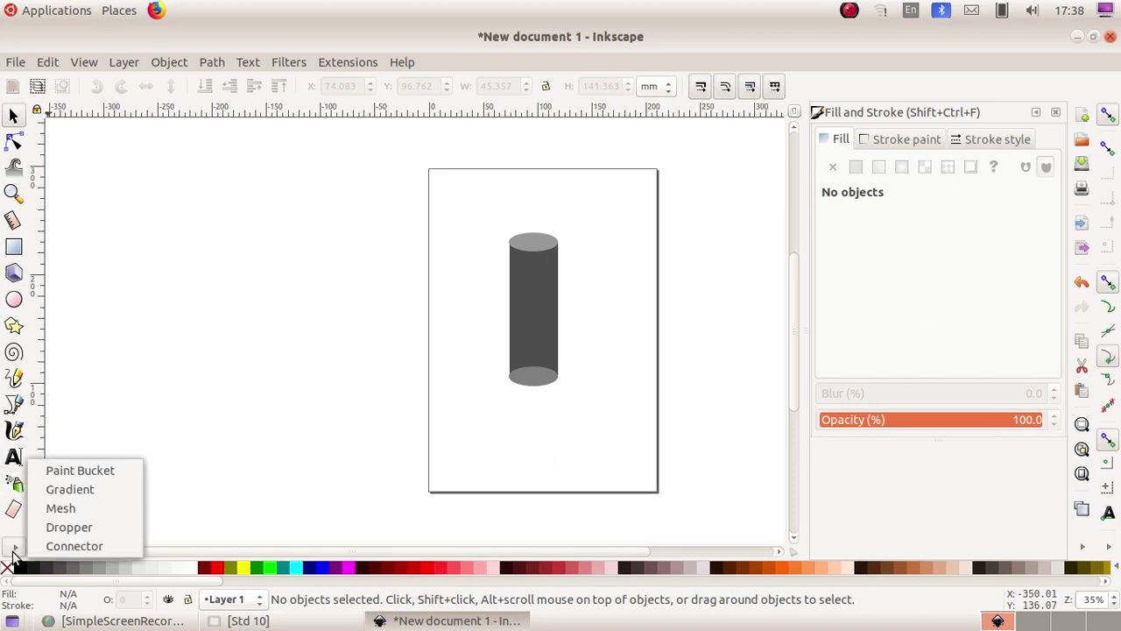
click(70, 488)
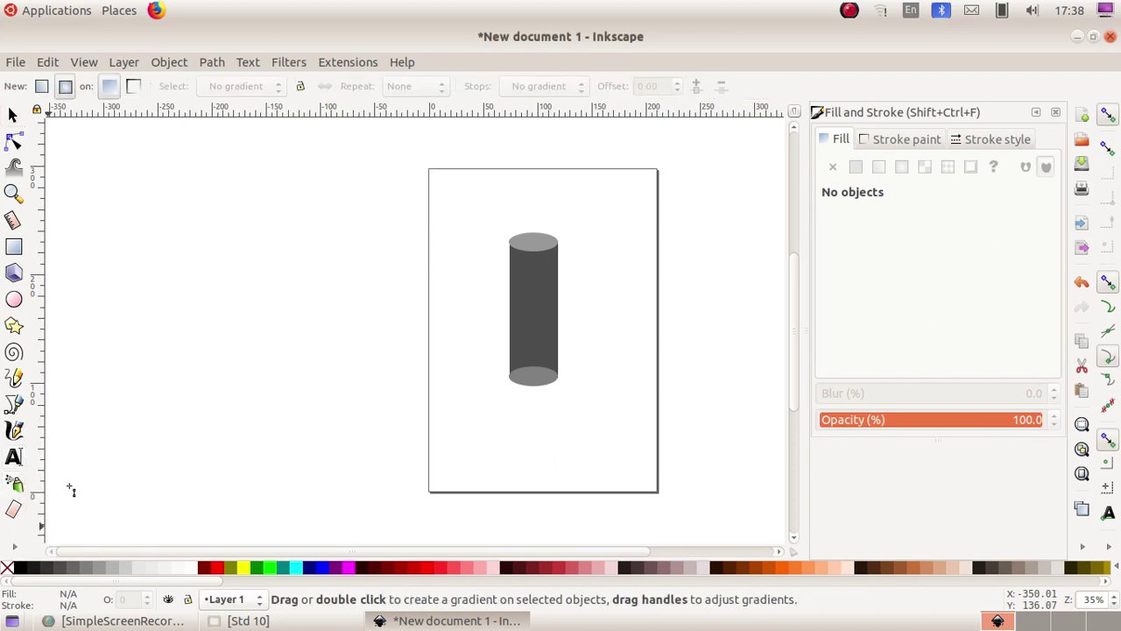
click(532, 241)
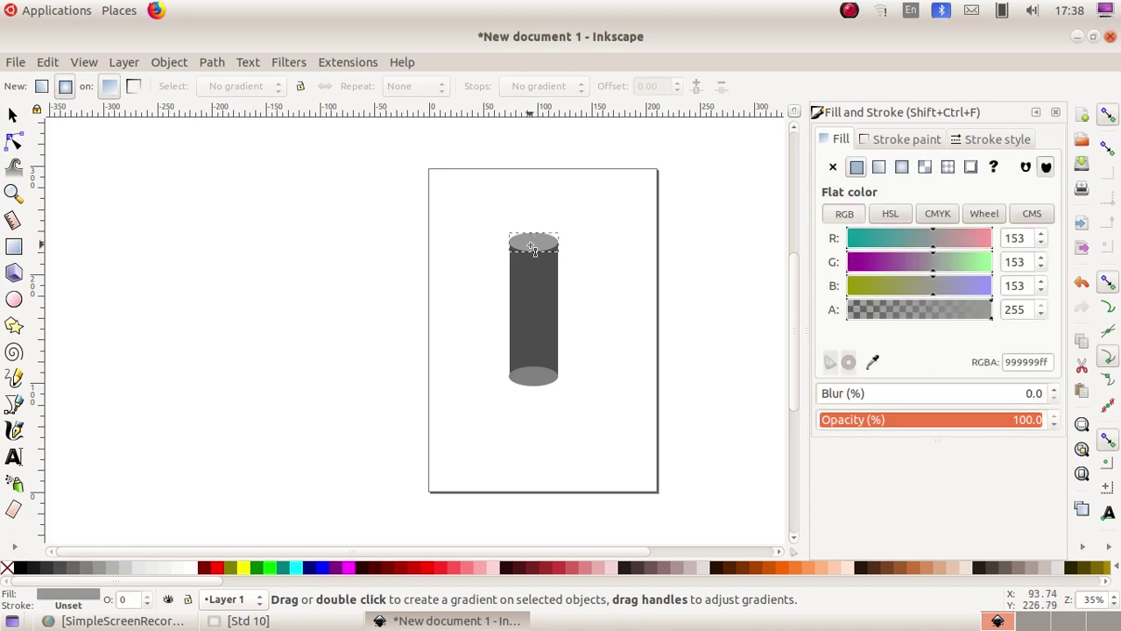
click(67, 88)
drag(529, 244, 619, 286)
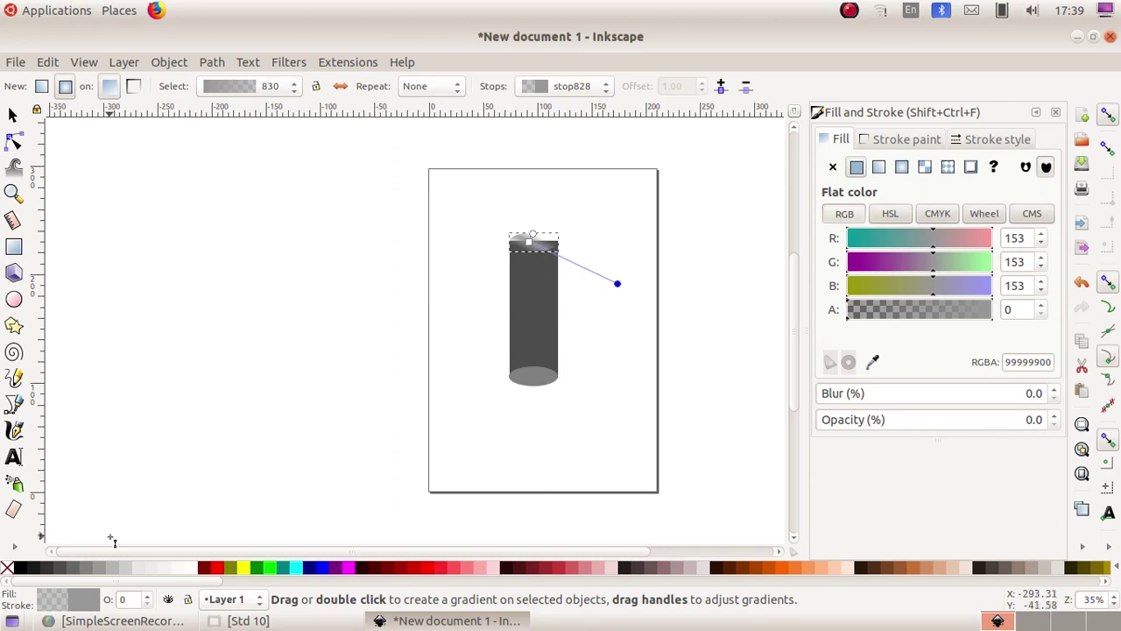
Set the top gradient's outer stop to 80% Gray and its centre stop to 60% Gray
click(47, 569)
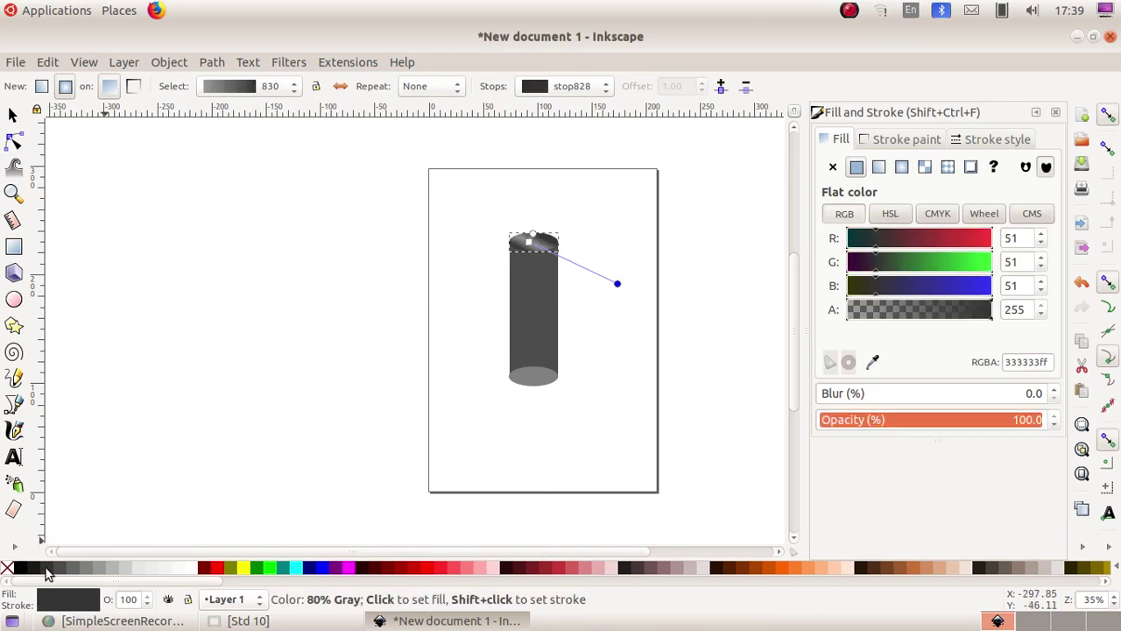
click(529, 242)
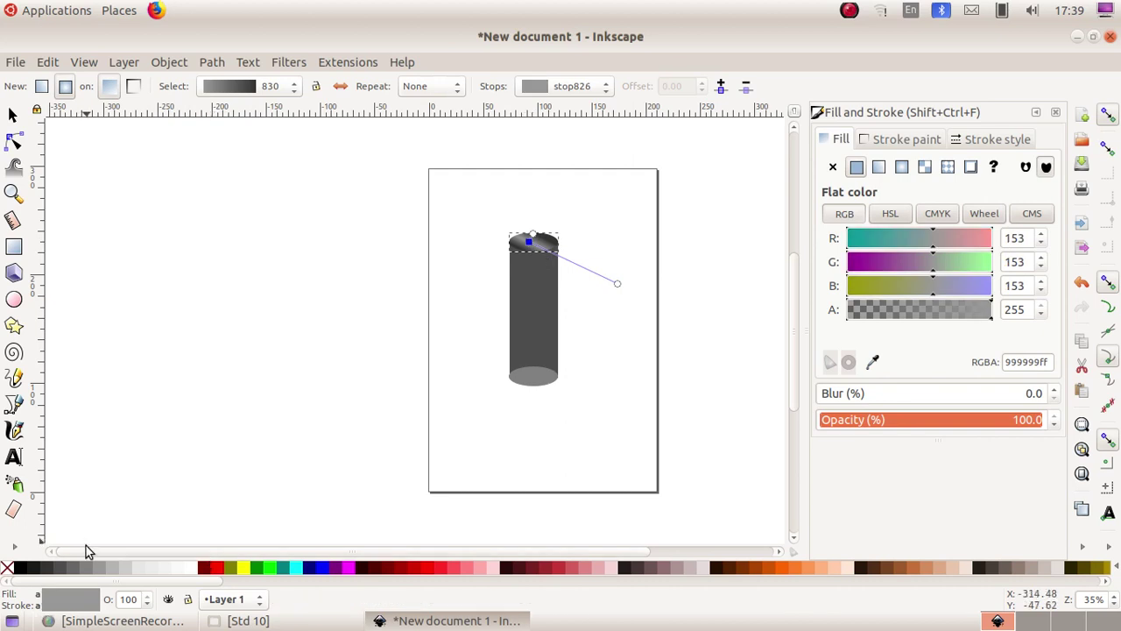
click(71, 569)
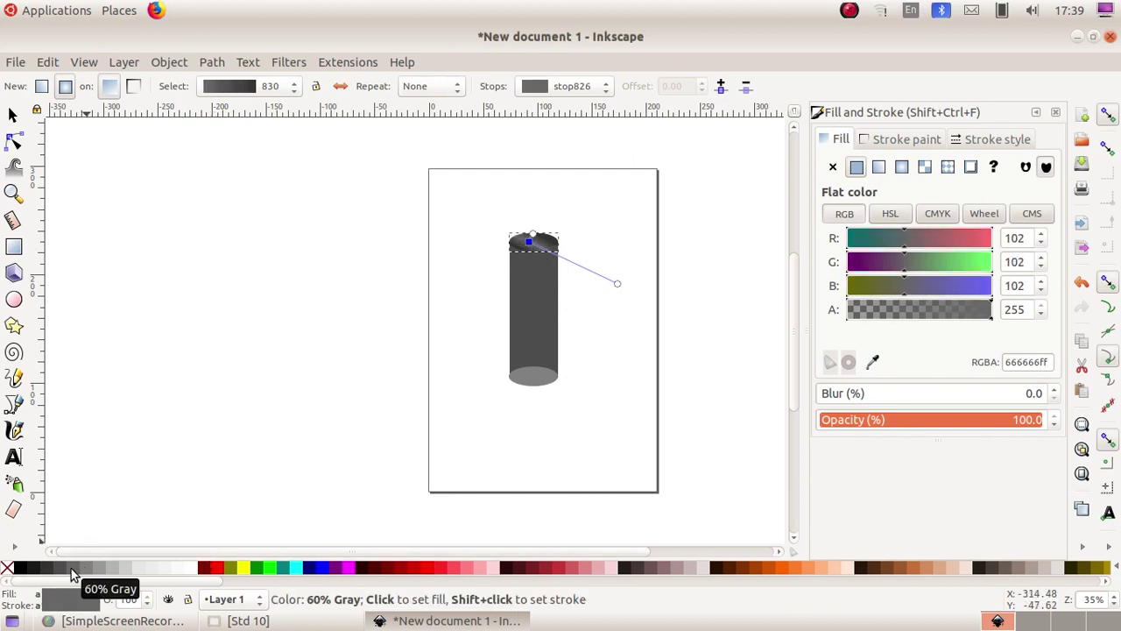
key(Escape)
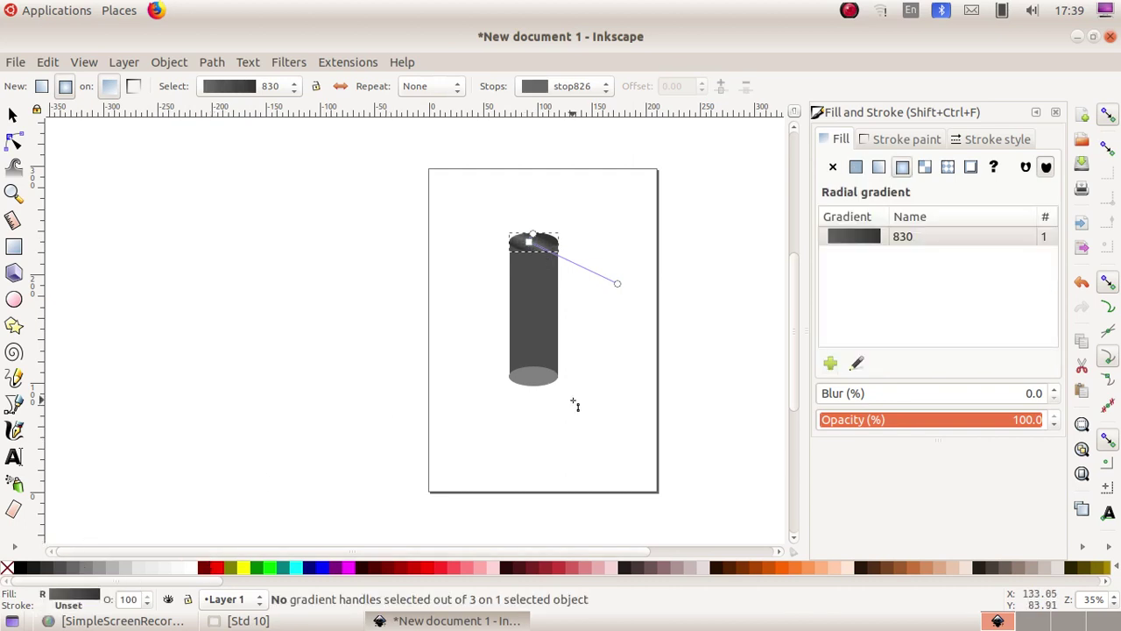
key(Escape)
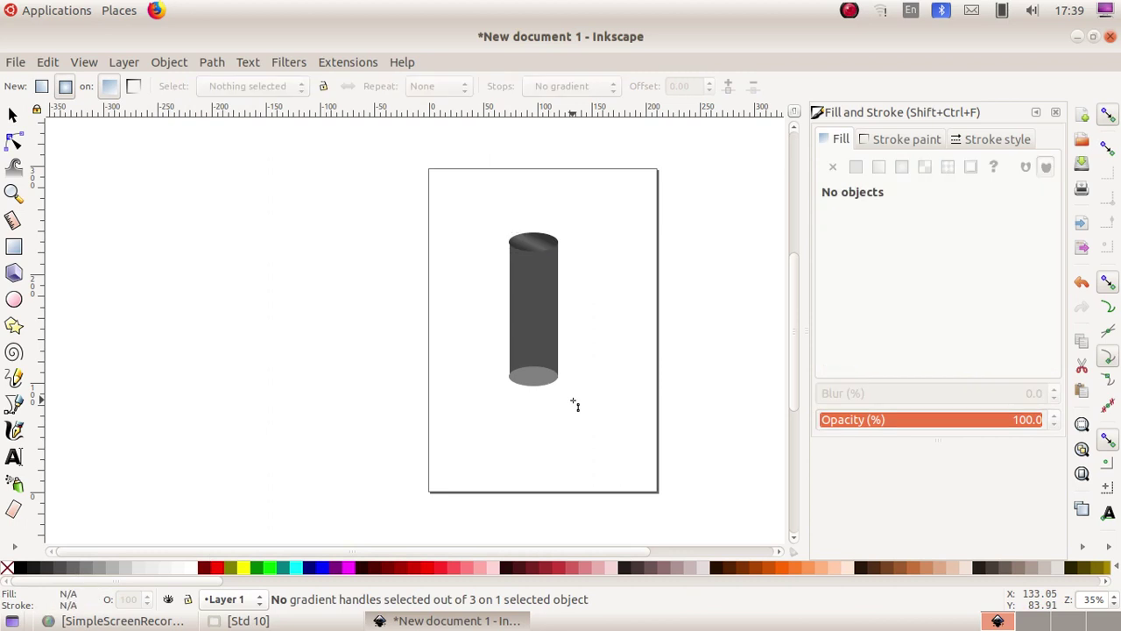
Give the bottom ellipse a radial gradient with a 90% Gray outer stop
click(536, 377)
drag(536, 376, 601, 440)
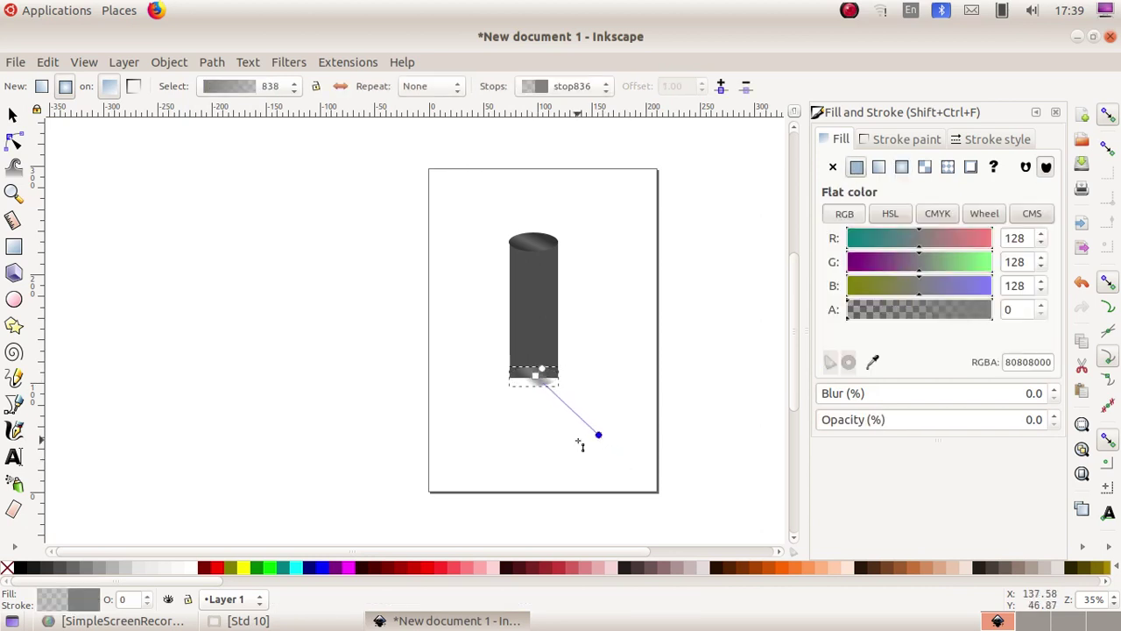
click(31, 569)
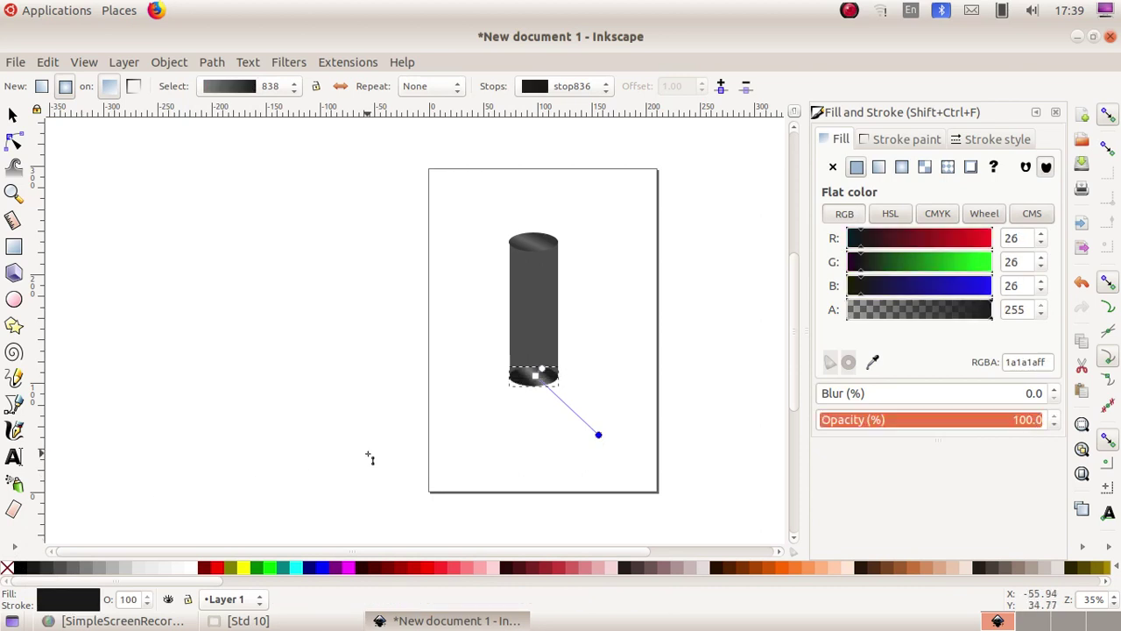
click(537, 377)
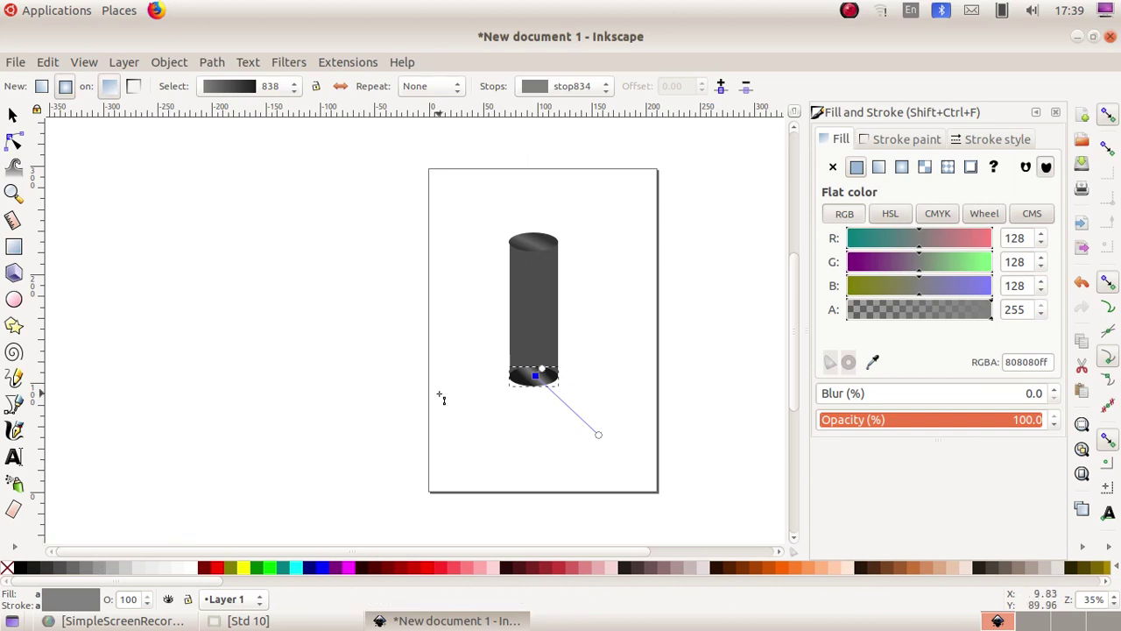
key(Escape)
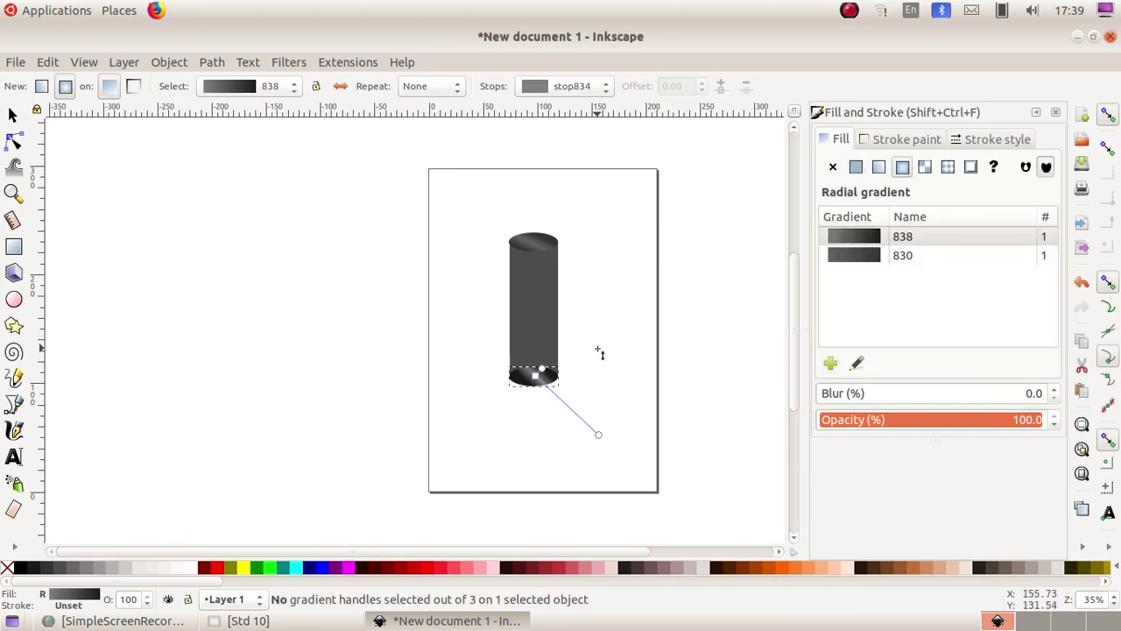
click(14, 112)
click(587, 426)
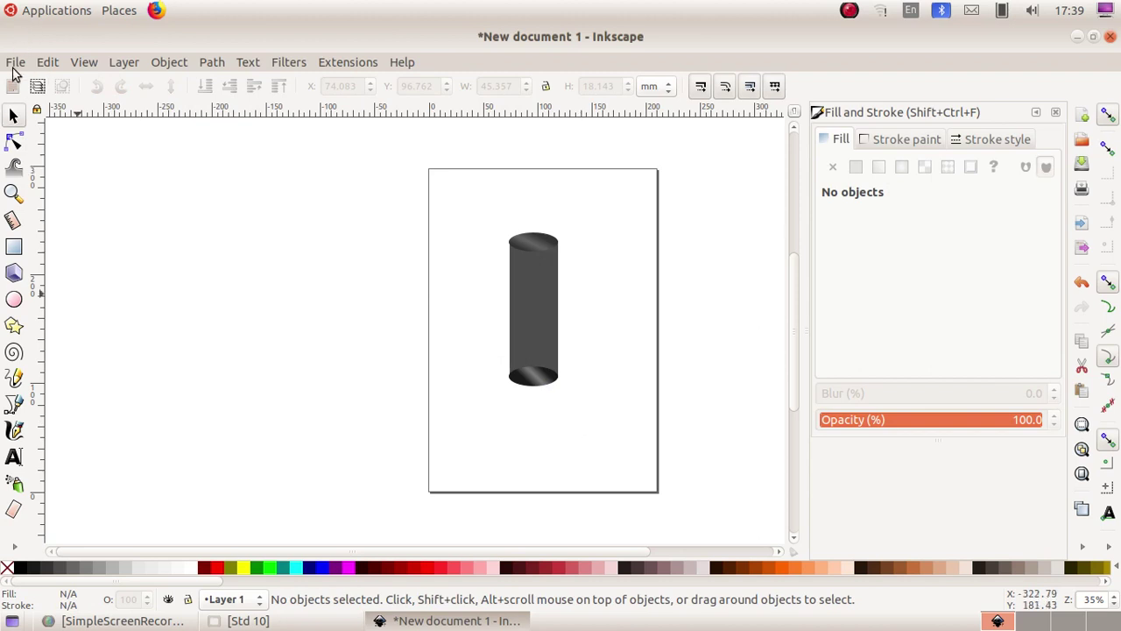
Save the drawing as Activity 2.svg in the Std 10 folder
click(14, 67)
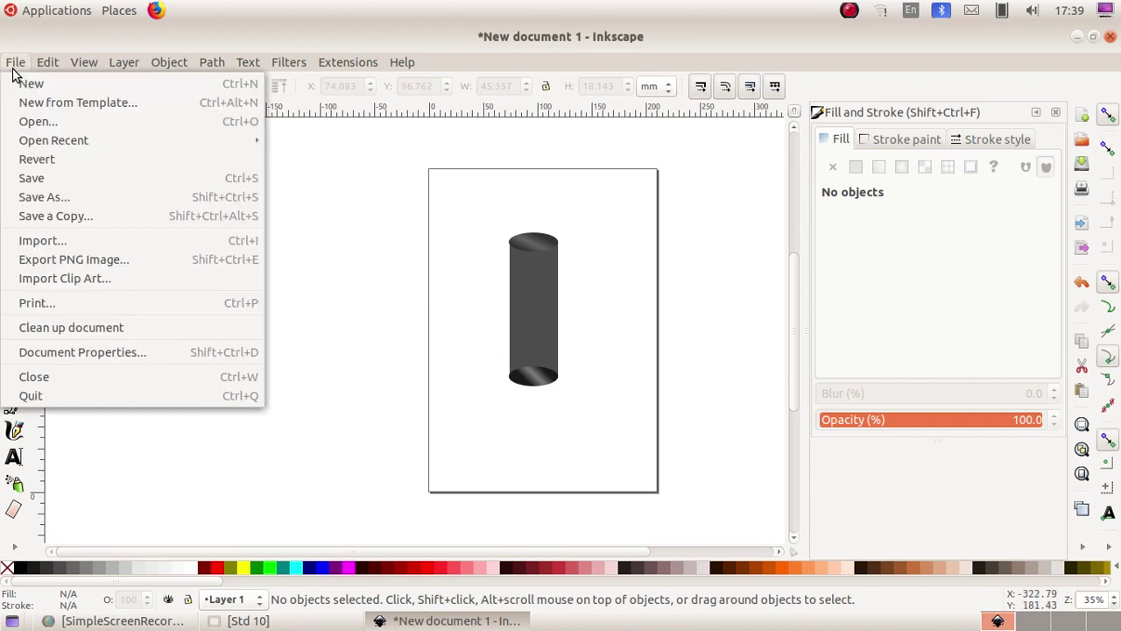
click(48, 204)
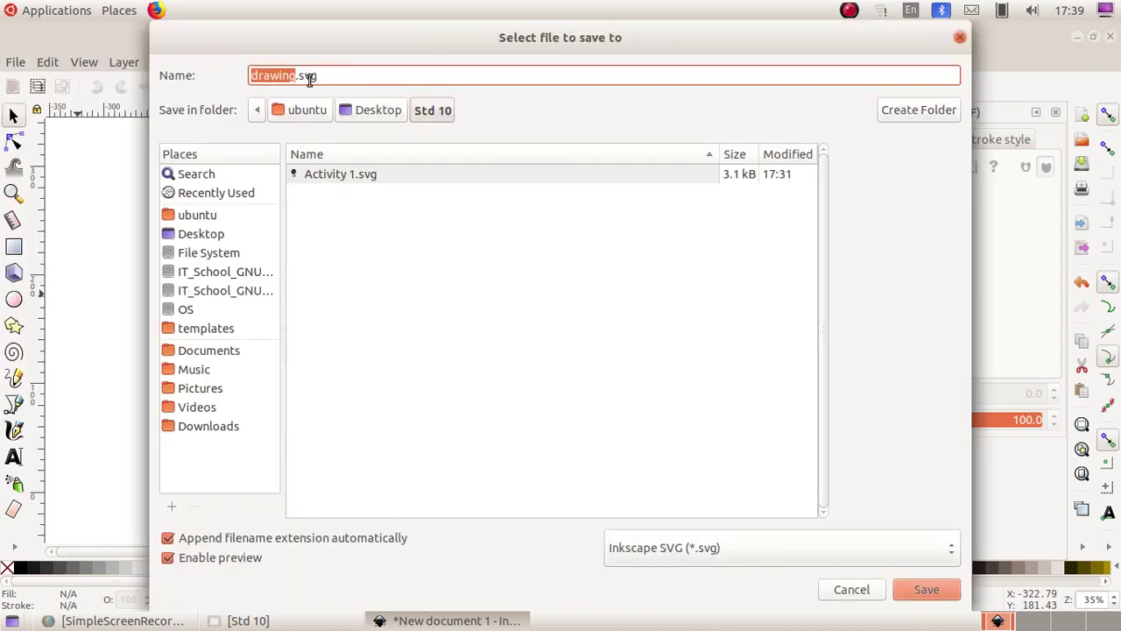
text(A)
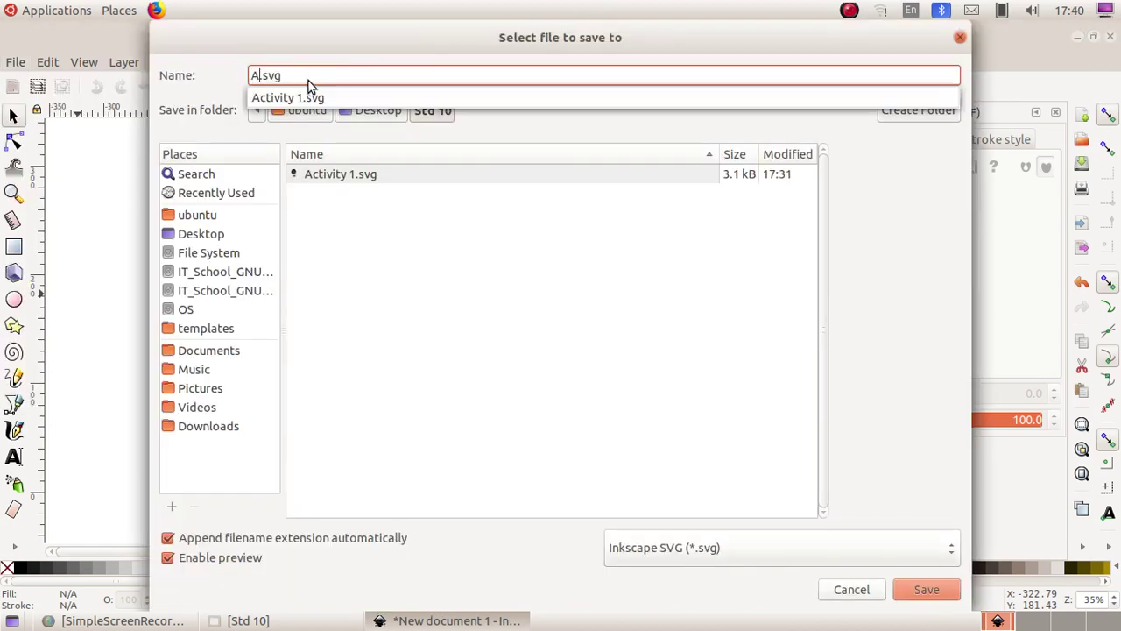
text(ctivity 2)
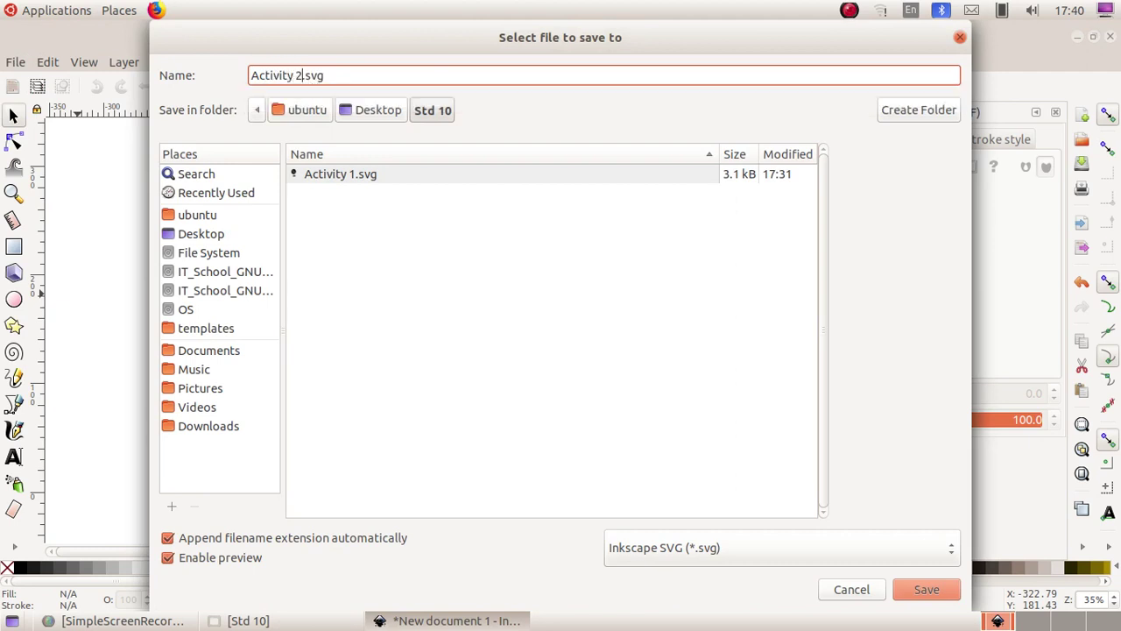
click(931, 591)
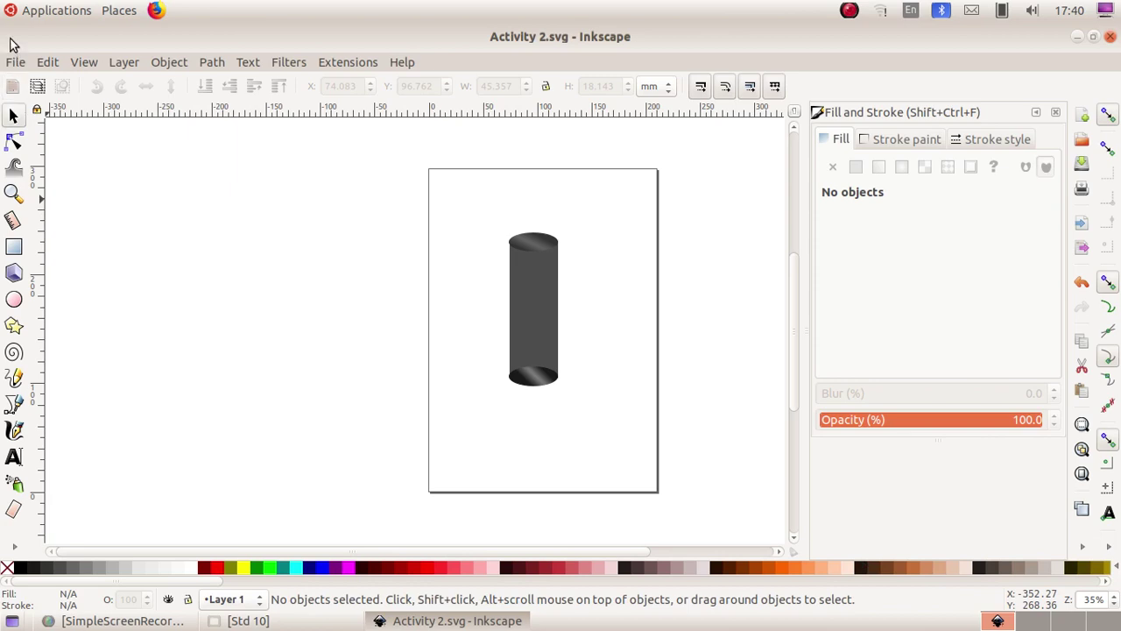
click(14, 62)
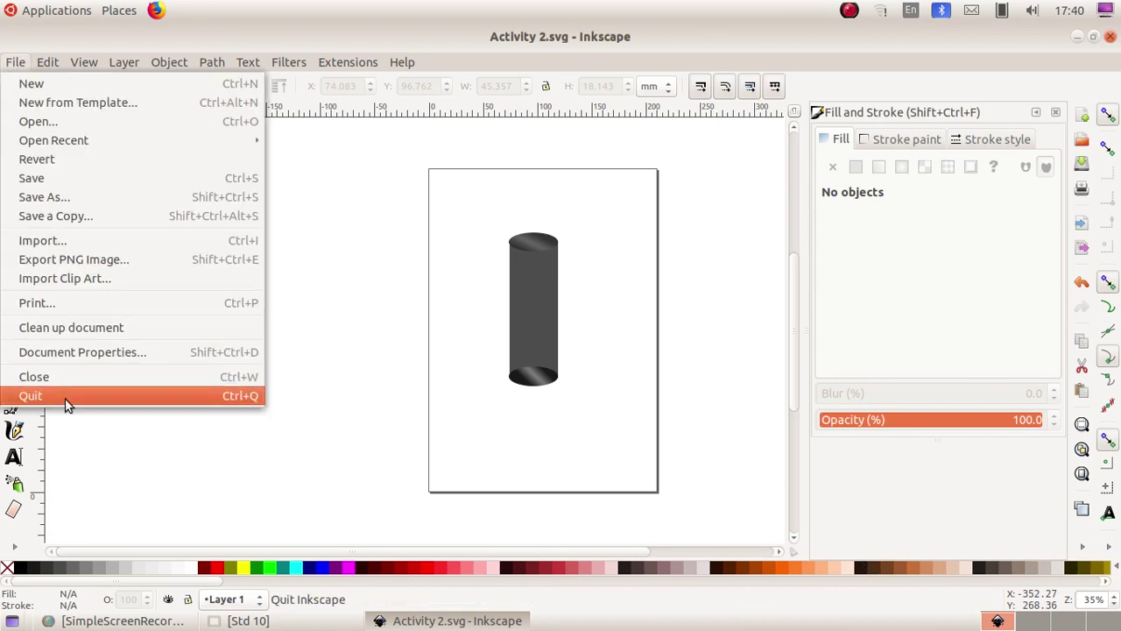